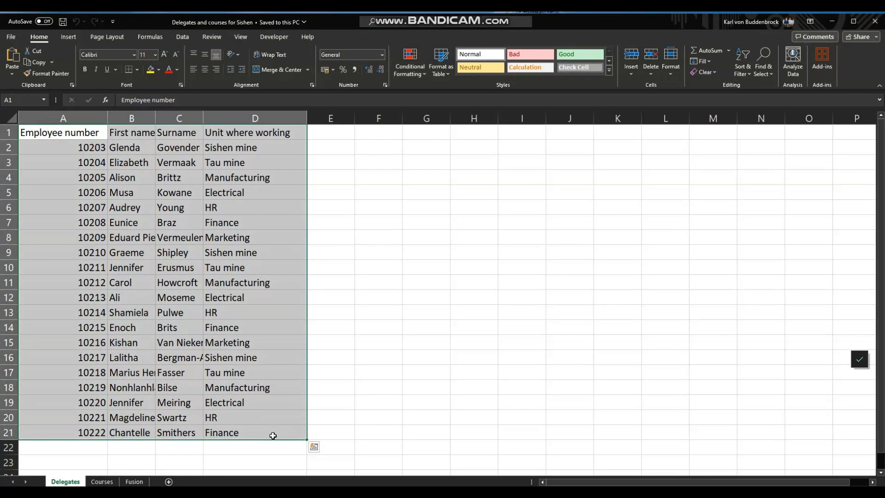
# On the Courses sheet, auto-fit column B so the full course names fit
pyautogui.click(66, 150)
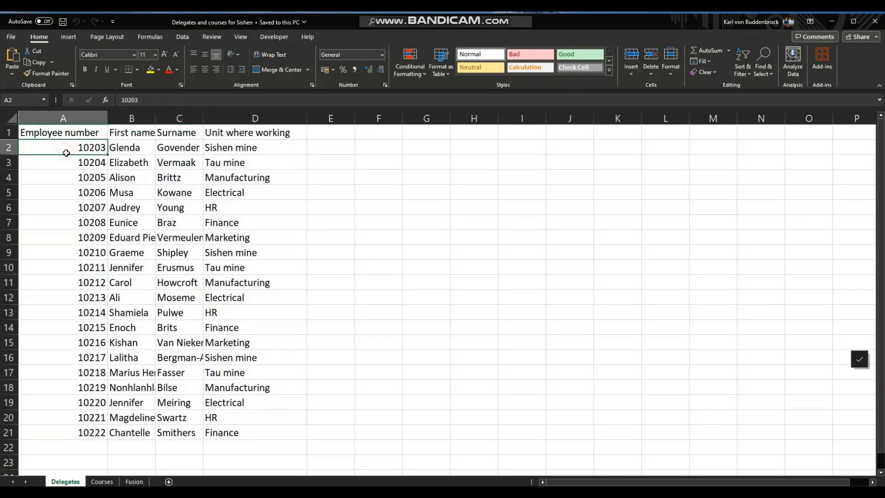
pyautogui.click(102, 482)
pyautogui.moveTo(17, 125); pyautogui.dragTo(78, 167)
pyautogui.scroll(6, 251, 306)
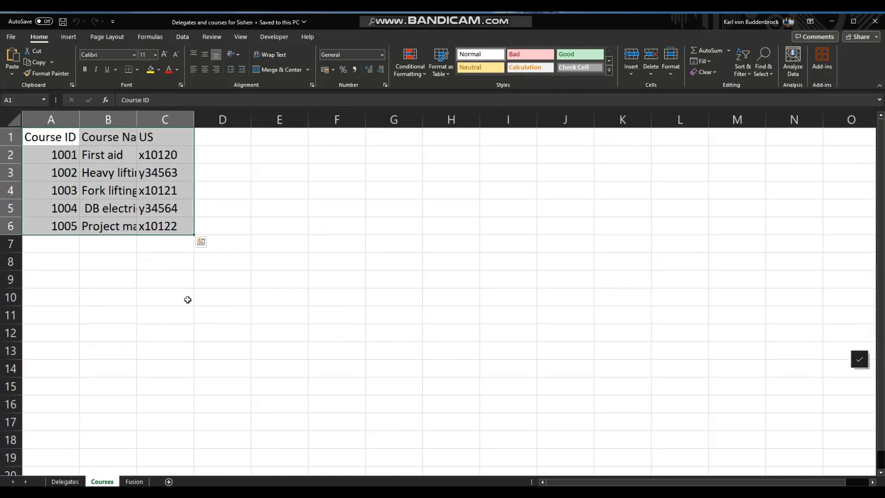
pyautogui.click(187, 300)
pyautogui.doubleClick(137, 119)
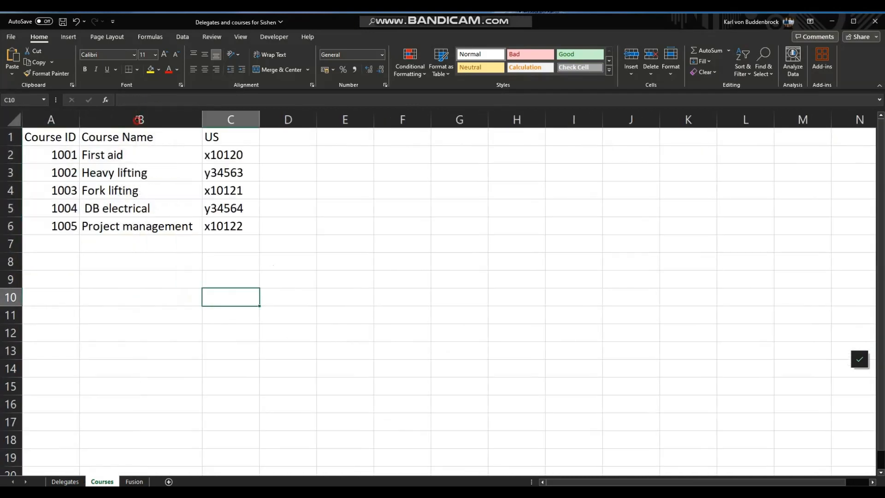
# Compare the Delegates and Courses sheets, examining the Employee number column and the Course ID column as their identifiers
pyautogui.click(65, 481)
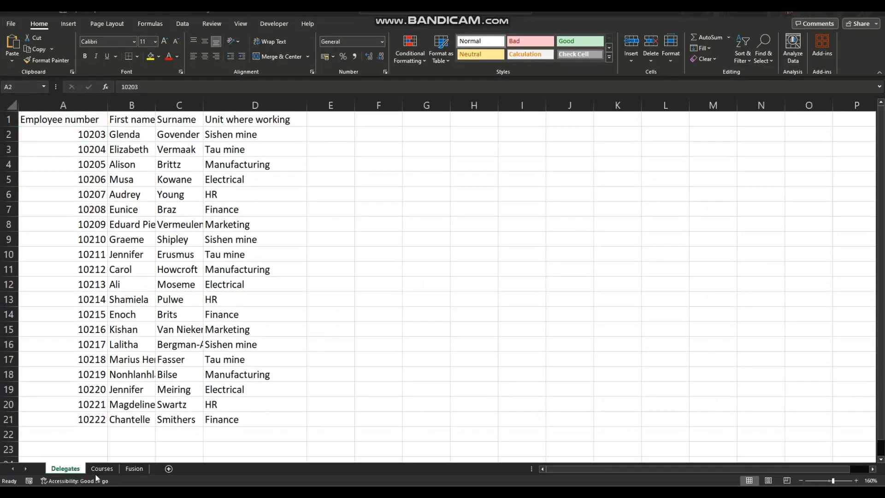
pyautogui.click(94, 471)
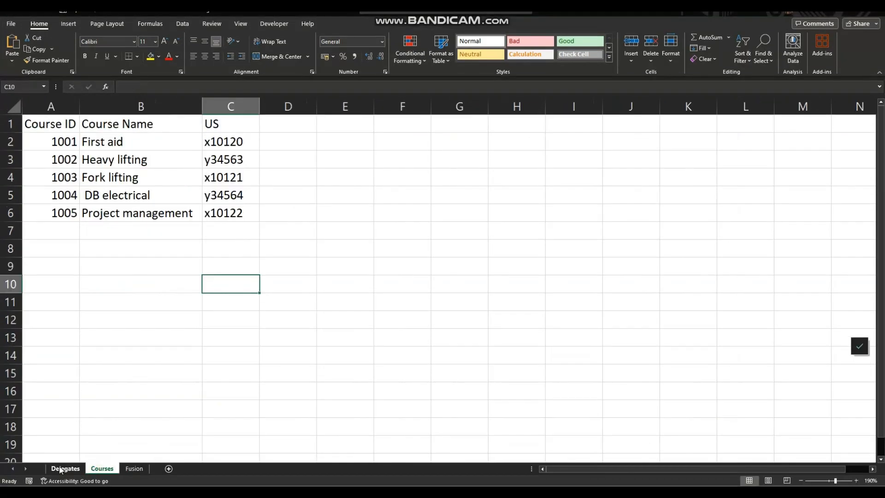
pyautogui.click(59, 466)
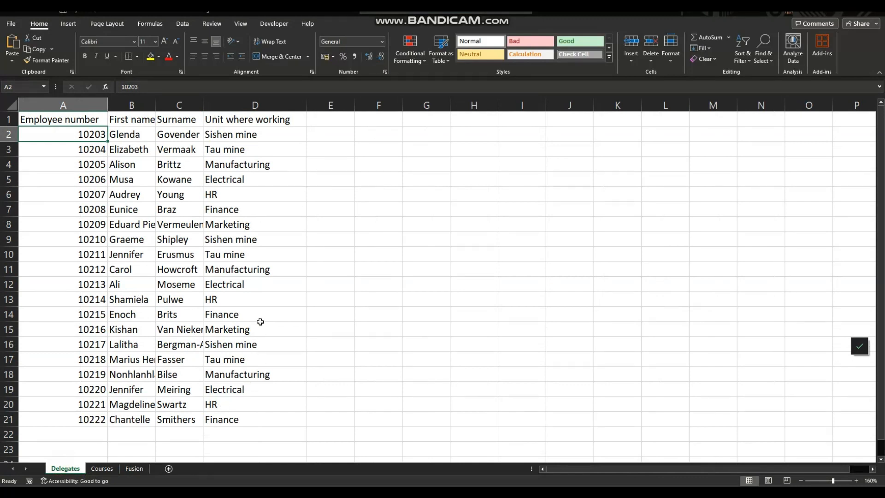
pyautogui.click(105, 470)
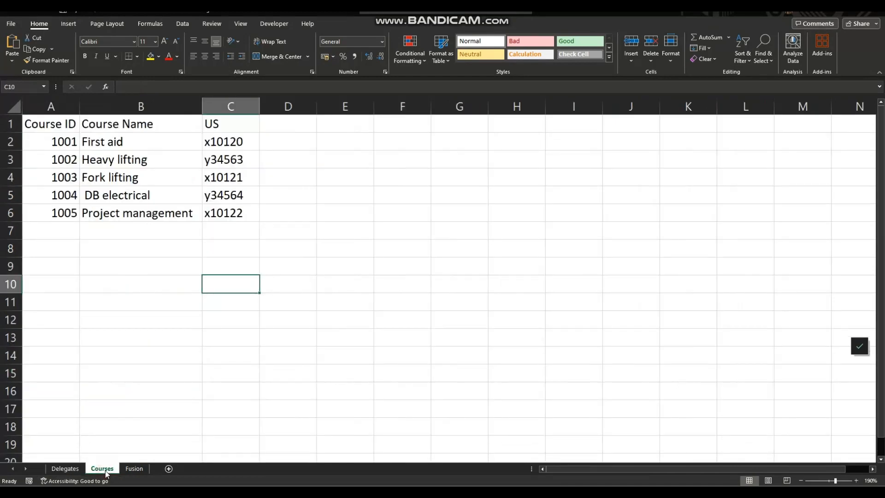
pyautogui.click(67, 469)
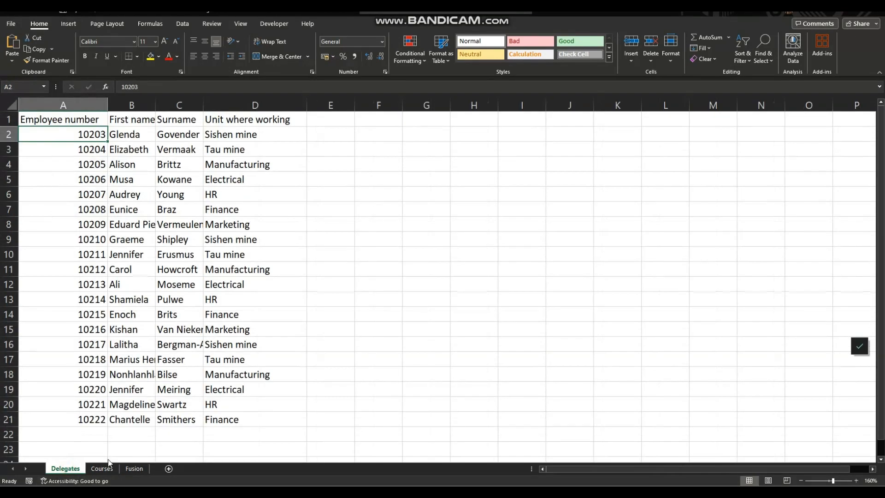
pyautogui.moveTo(64, 135); pyautogui.dragTo(71, 416)
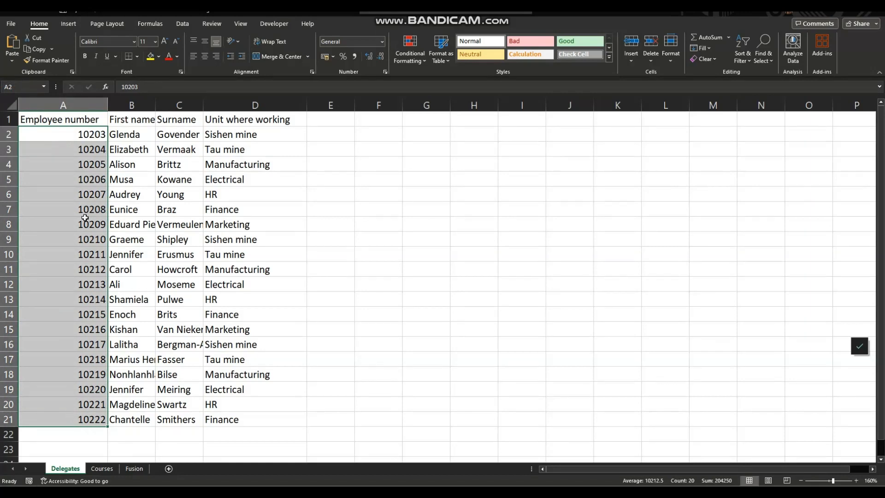
pyautogui.click(70, 211)
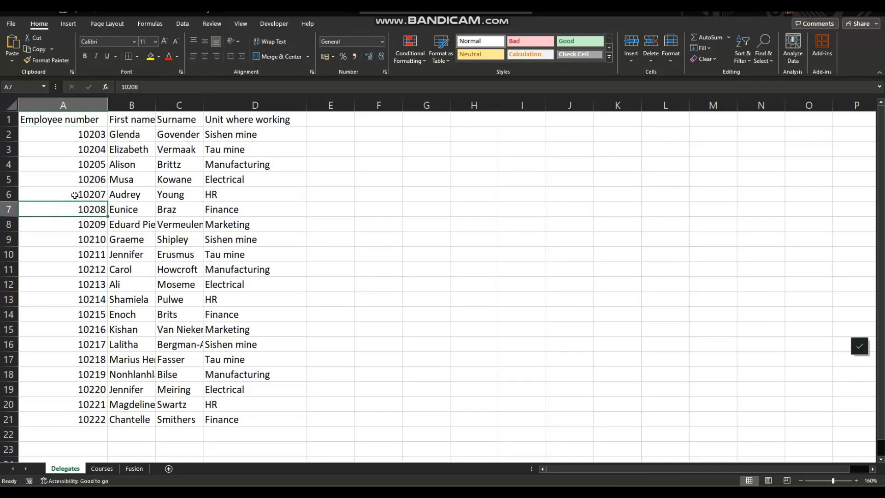
pyautogui.click(75, 159)
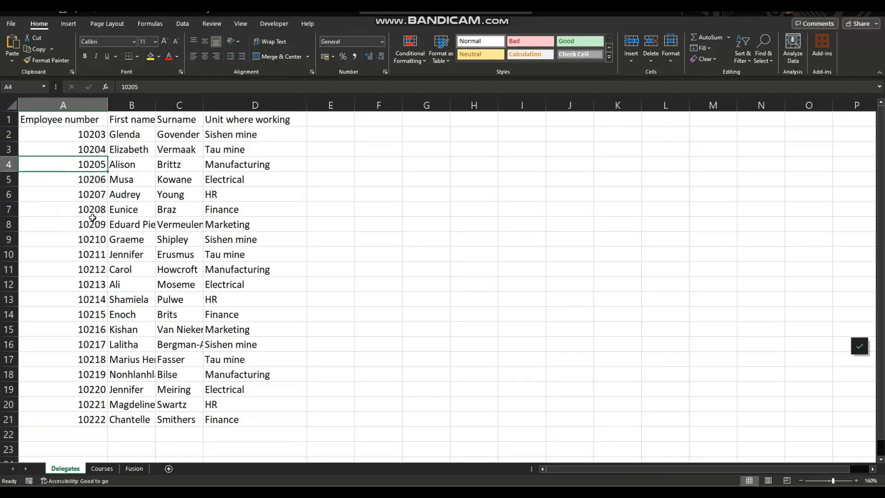
pyautogui.click(95, 470)
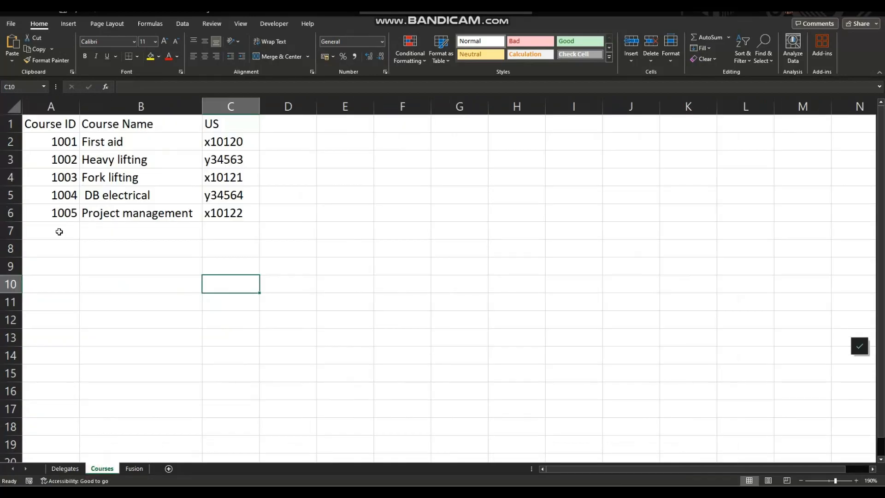
pyautogui.moveTo(52, 147); pyautogui.dragTo(62, 205)
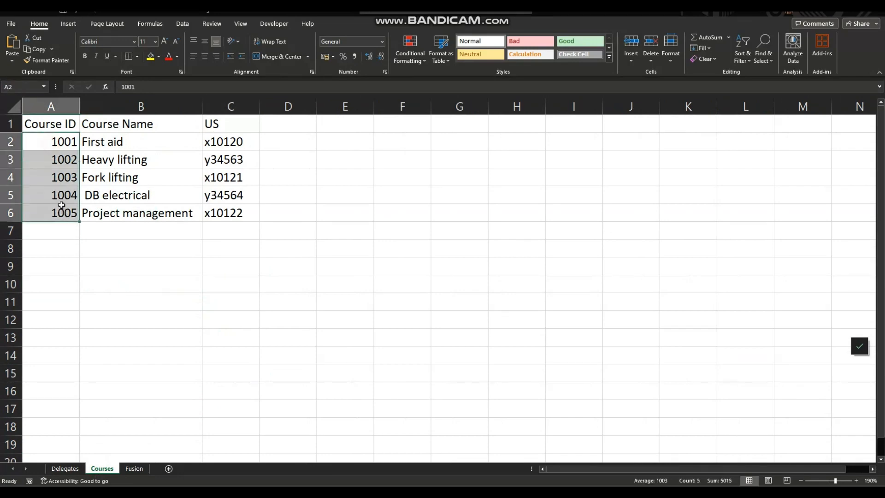
pyautogui.click(65, 468)
pyautogui.click(89, 469)
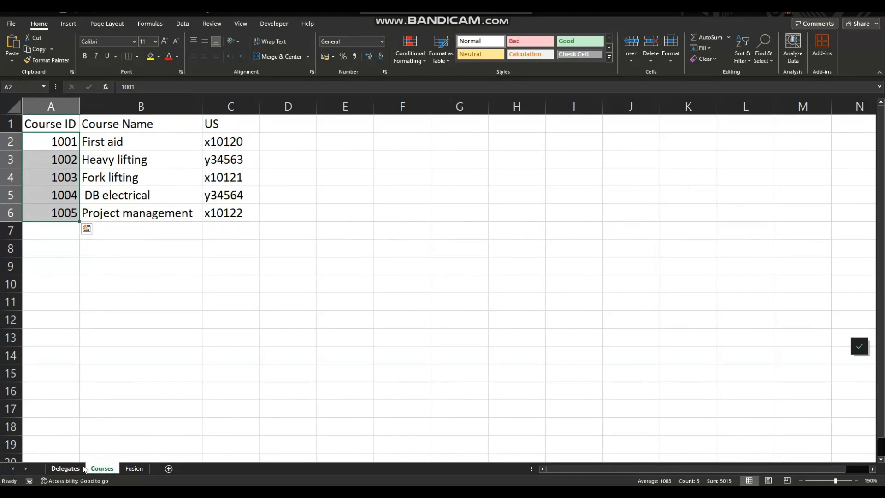
pyautogui.click(78, 468)
pyautogui.click(96, 468)
# On the Fusion sheet, move the VLOOKUP text box away from the data and resize it narrower and taller, covering about K9 to O16
pyautogui.click(137, 469)
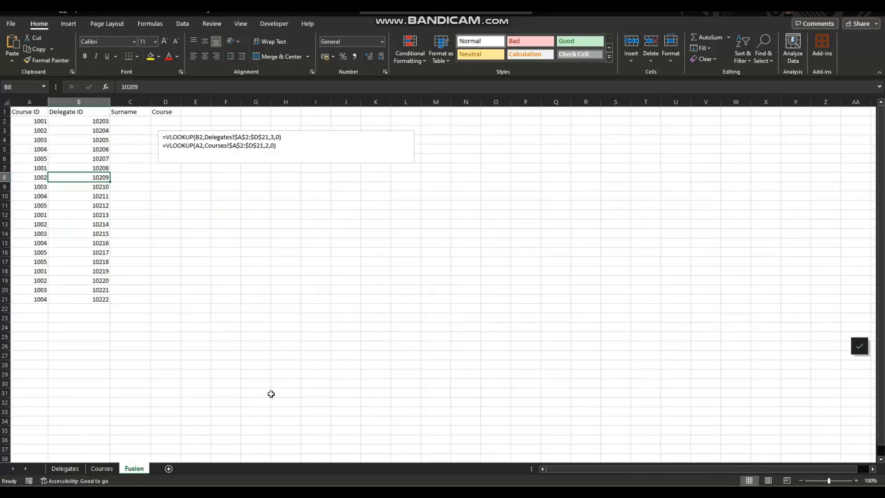
pyautogui.click(281, 163)
pyautogui.moveTo(282, 164); pyautogui.dragTo(482, 219)
pyautogui.moveTo(619, 200); pyautogui.dragTo(510, 214)
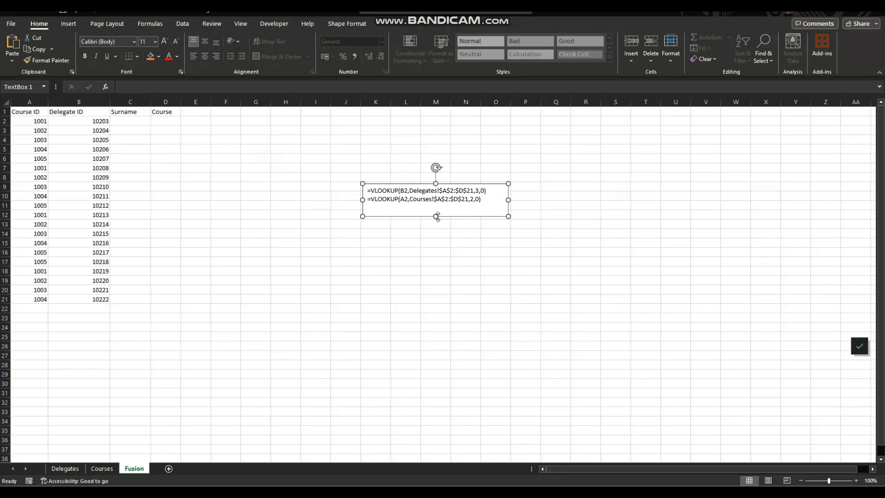
pyautogui.moveTo(436, 213); pyautogui.dragTo(439, 256)
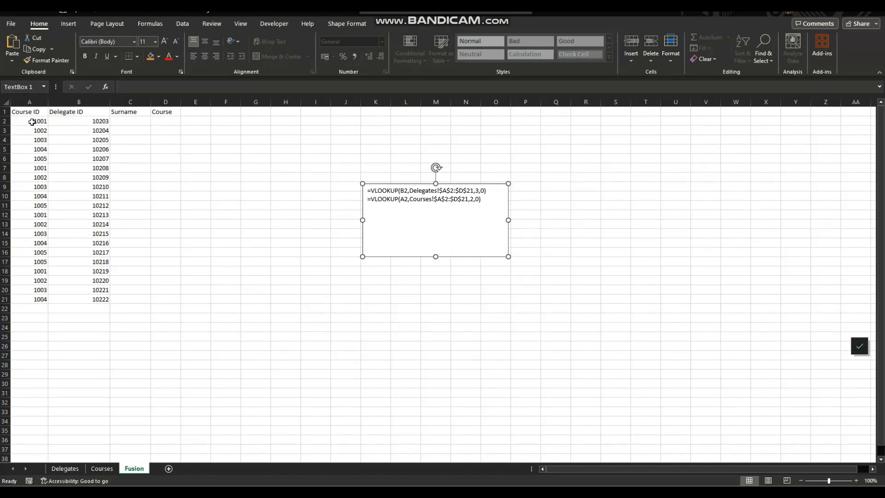
# Examine the Course ID and Delegate ID columns on the Fusion sheet and compare the delegate IDs with the Delegates sheet
pyautogui.moveTo(32, 121); pyautogui.dragTo(45, 303)
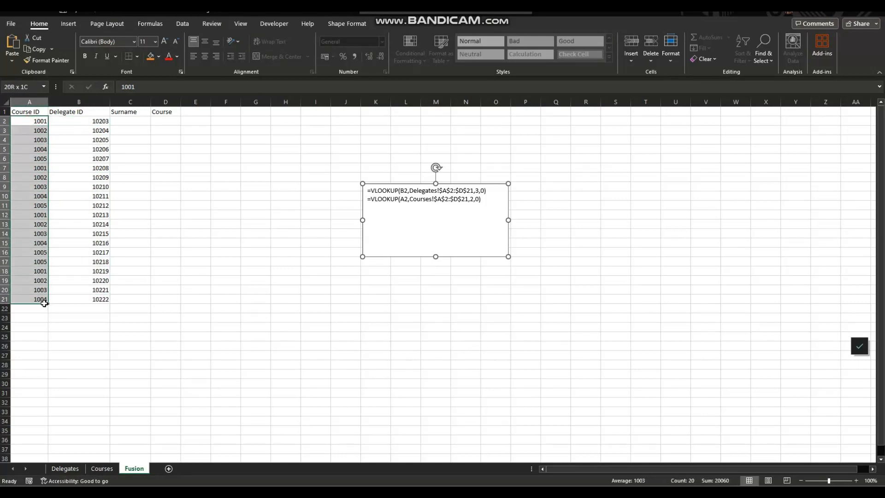
pyautogui.moveTo(45, 303); pyautogui.dragTo(45, 304)
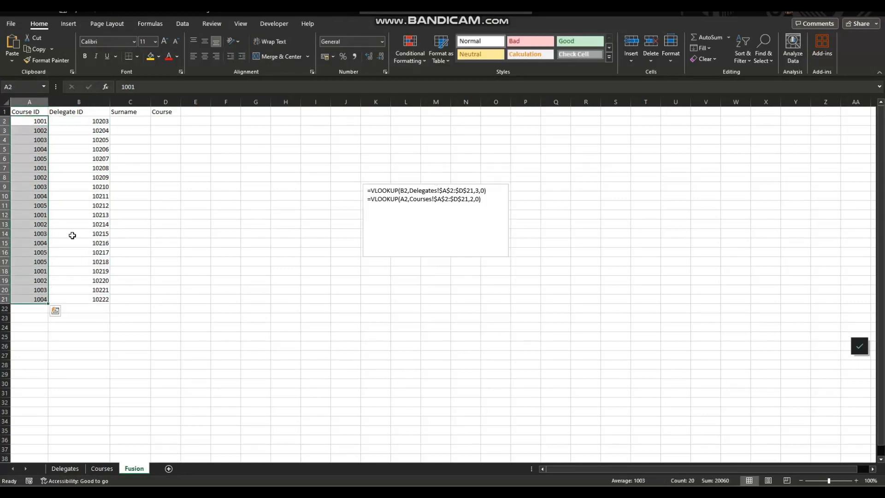
pyautogui.click(79, 121)
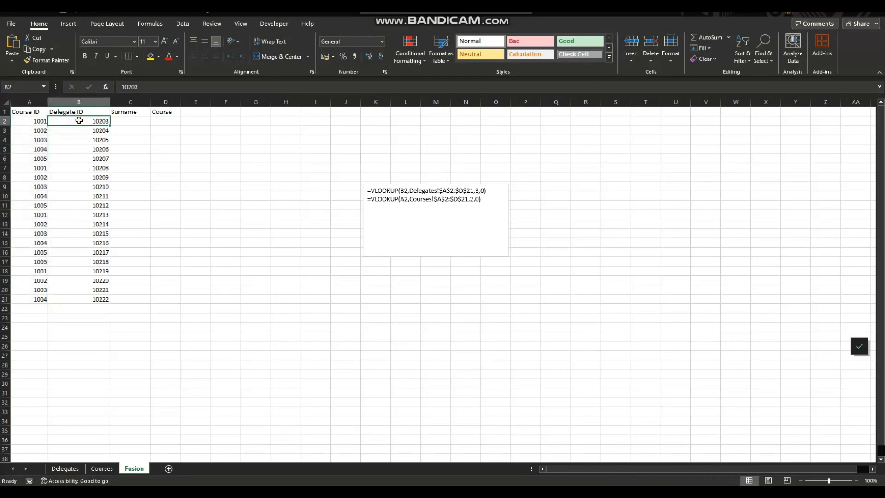
pyautogui.click(37, 121)
pyautogui.click(40, 216)
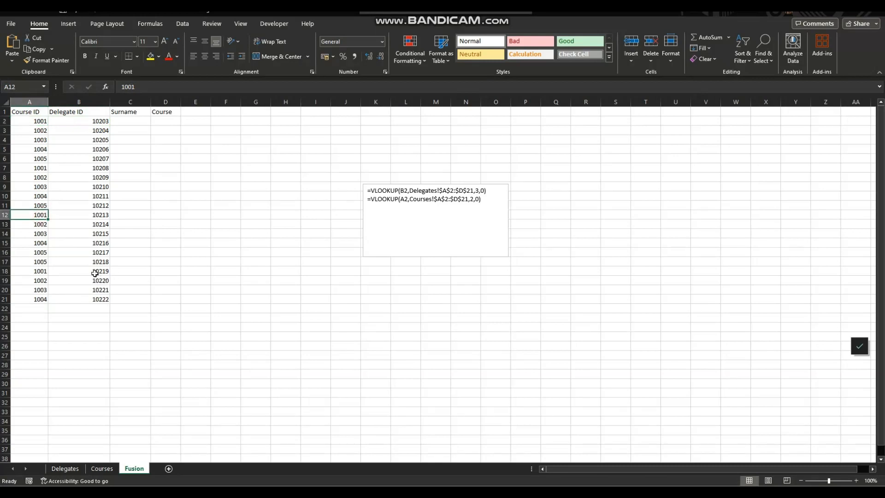
pyautogui.moveTo(94, 123); pyautogui.dragTo(98, 300)
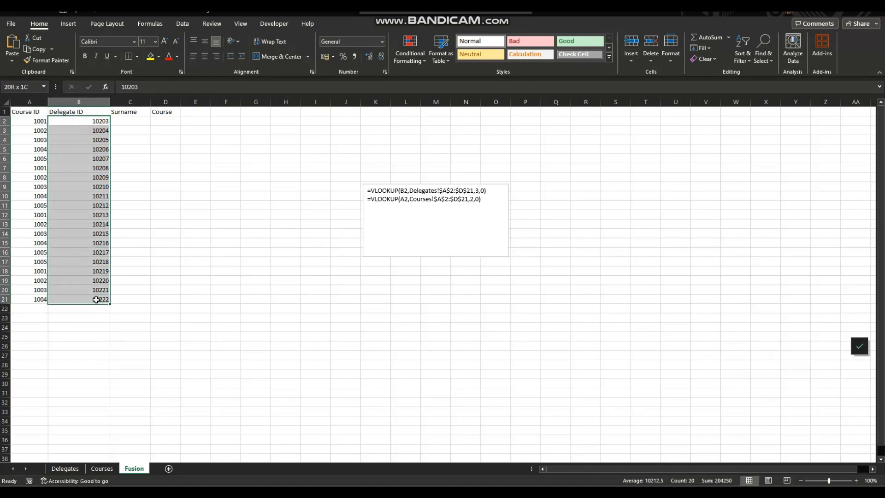
pyautogui.click(58, 468)
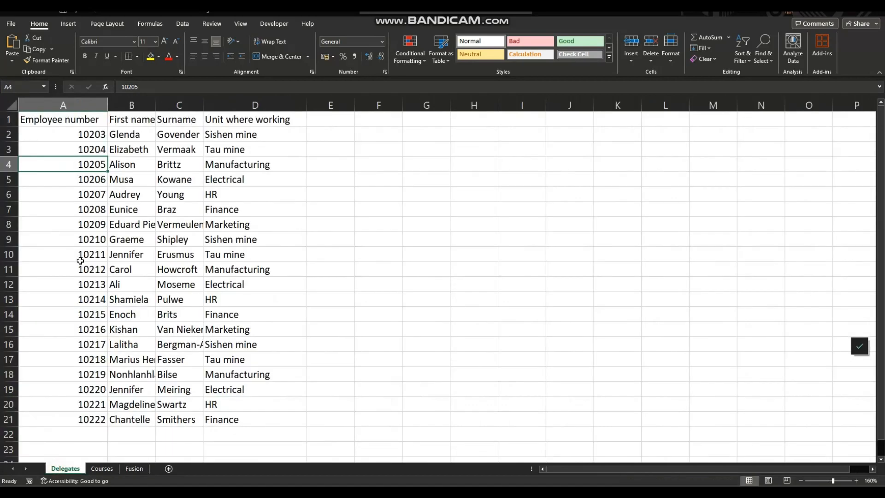
# Copy the formula =VLOOKUP(B2,Delegates!$A$2:$D$21,3,0) from the text box into Surname cell C2 of the Fusion sheet
pyautogui.click(134, 468)
pyautogui.click(132, 121)
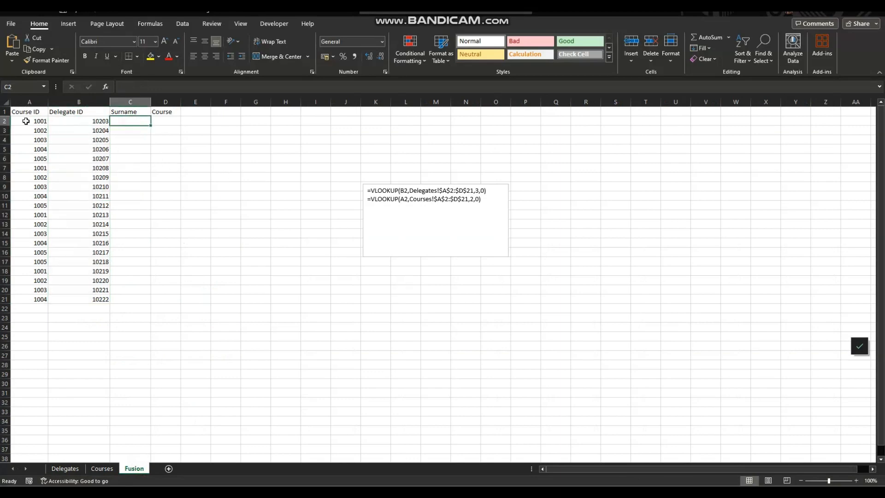
pyautogui.click(81, 120)
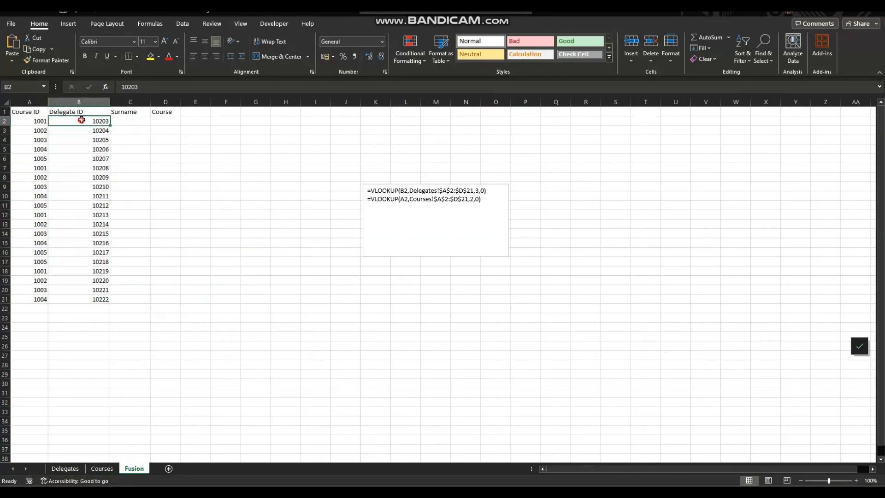
pyautogui.click(128, 122)
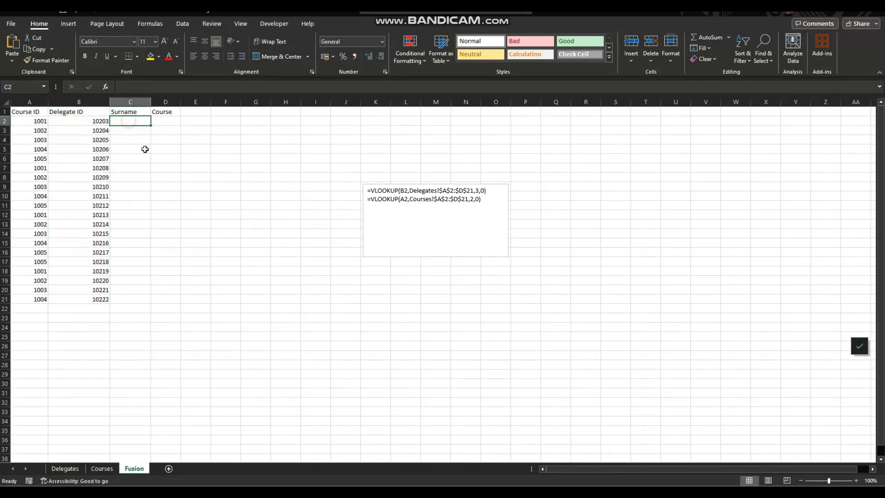
pyautogui.click(429, 189)
pyautogui.moveTo(487, 191); pyautogui.dragTo(369, 192)
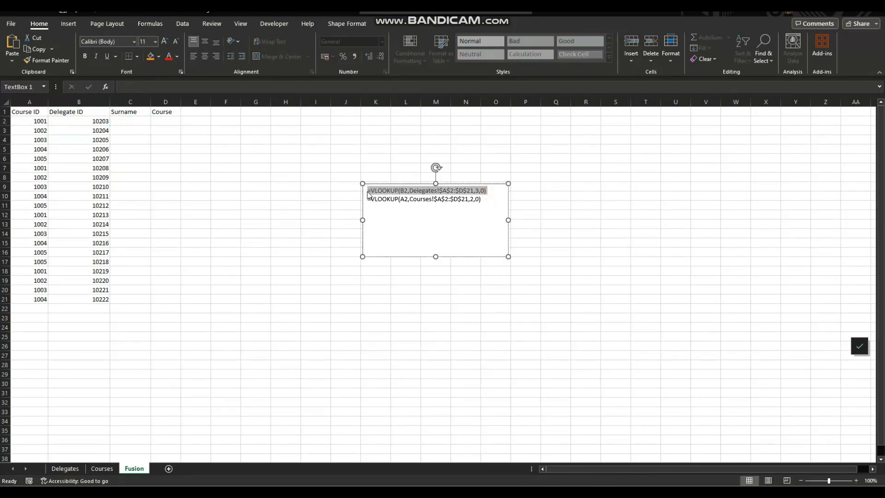
pyautogui.click(133, 120)
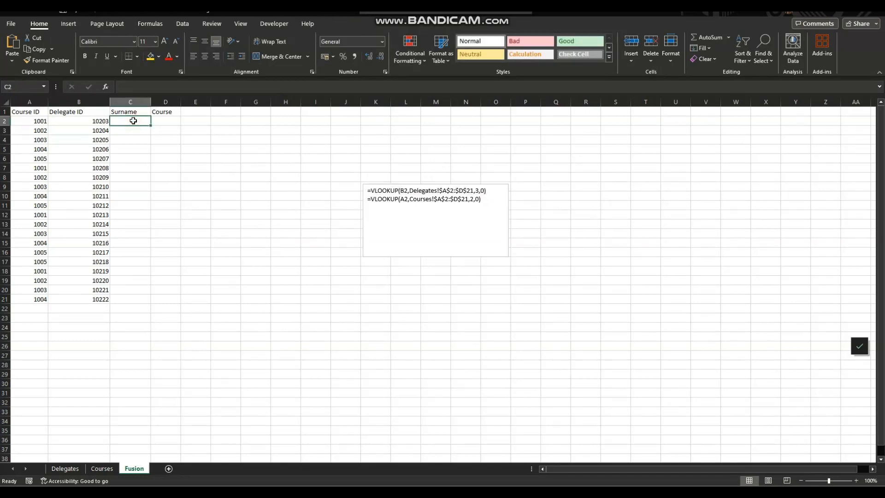
pyautogui.write('=VLOOKUP(B2,Delegates!$A$2:$D$21,3,0)')
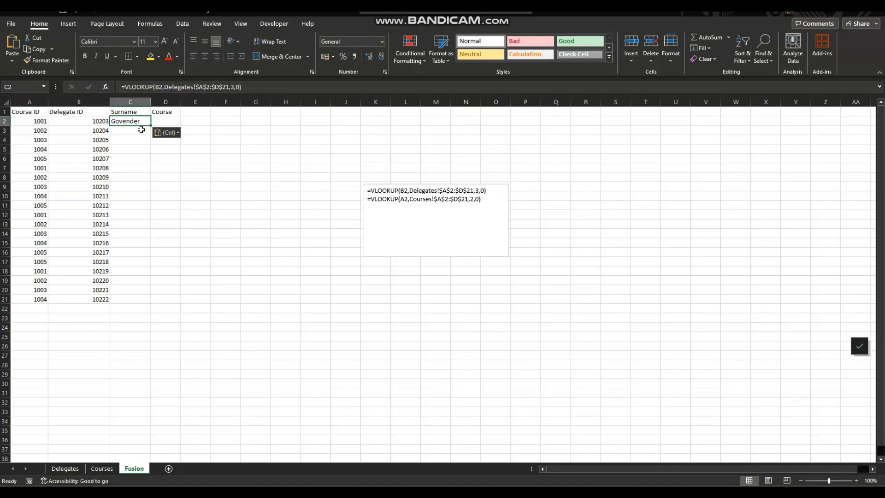
# Trace the Surname formula's arguments: lookup cell B2 on the Fusion sheet and table range A2:D21 on the Delegates sheet
pyautogui.click(394, 224)
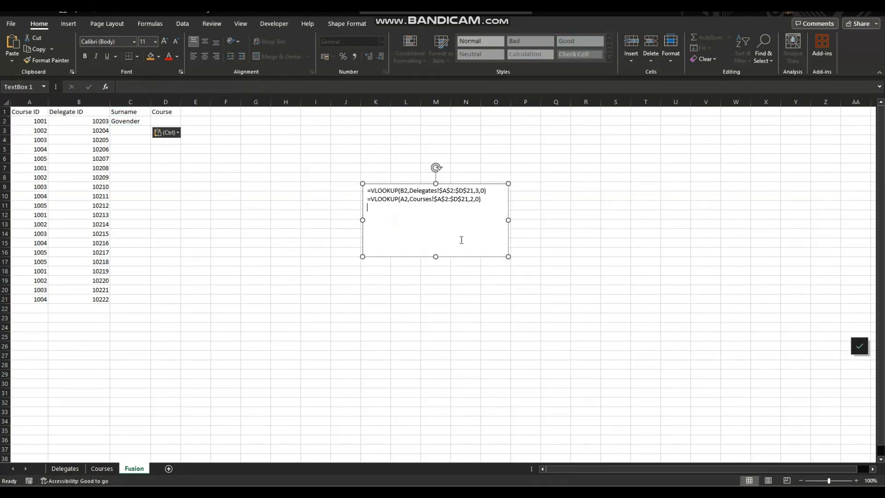
pyautogui.scroll(3, 458, 243)
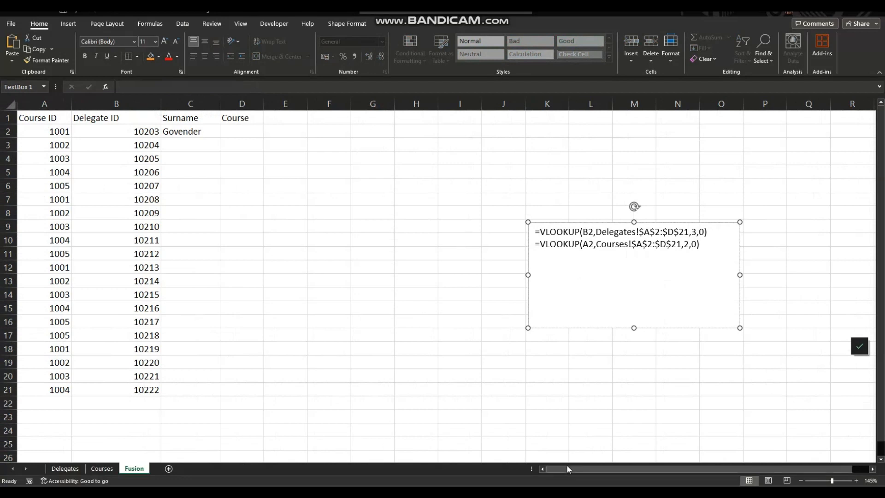
pyautogui.moveTo(566, 468); pyautogui.dragTo(606, 469)
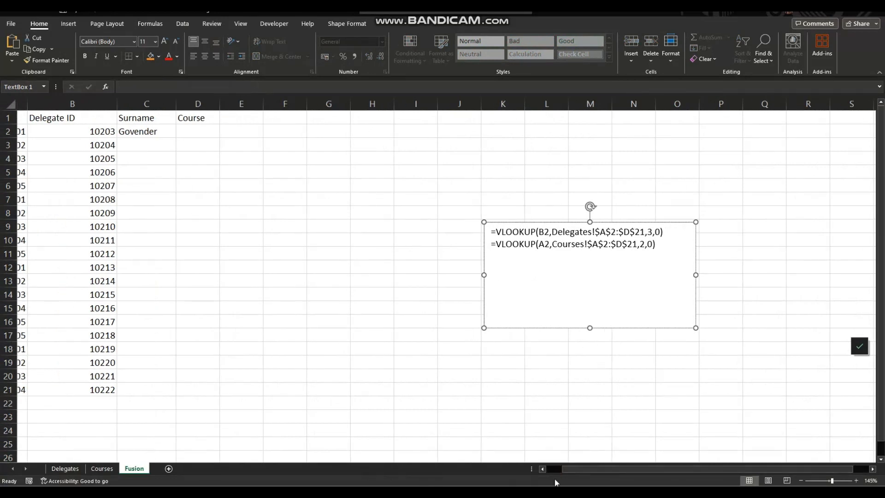
pyautogui.moveTo(560, 469); pyautogui.dragTo(548, 468)
pyautogui.click(112, 134)
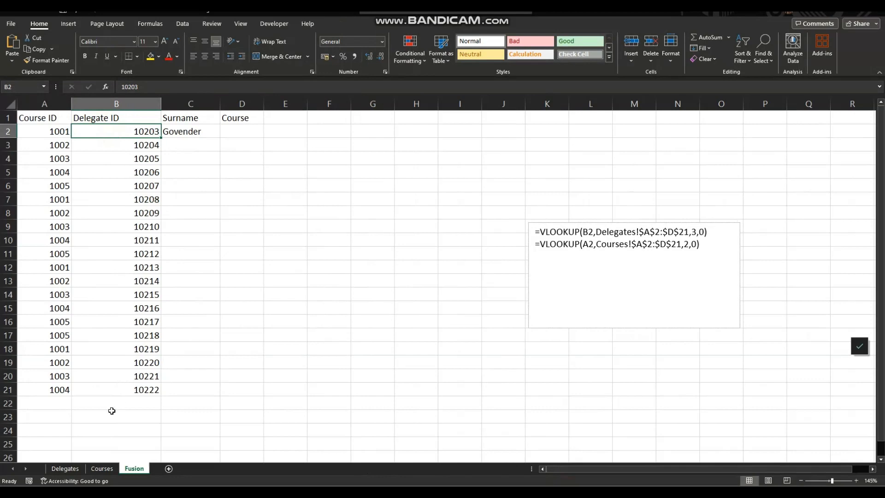
pyautogui.click(71, 469)
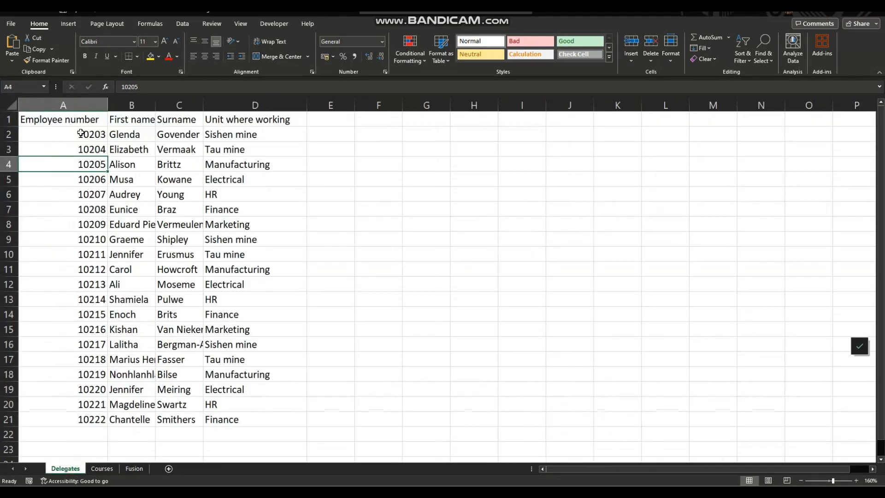
pyautogui.moveTo(81, 134); pyautogui.dragTo(228, 418)
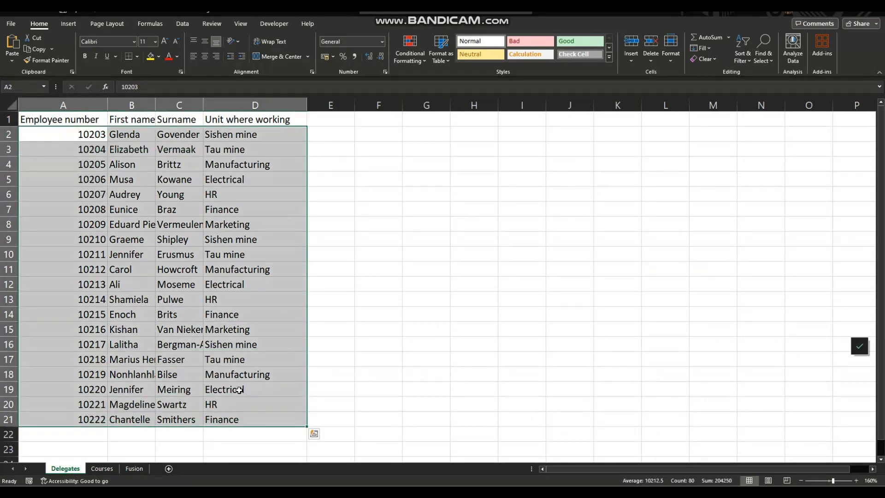
# Fill the Surname formula from C2 down to C21 on the Fusion sheet and review its absolute range $A$2:$D$21 in the text box
pyautogui.click(176, 135)
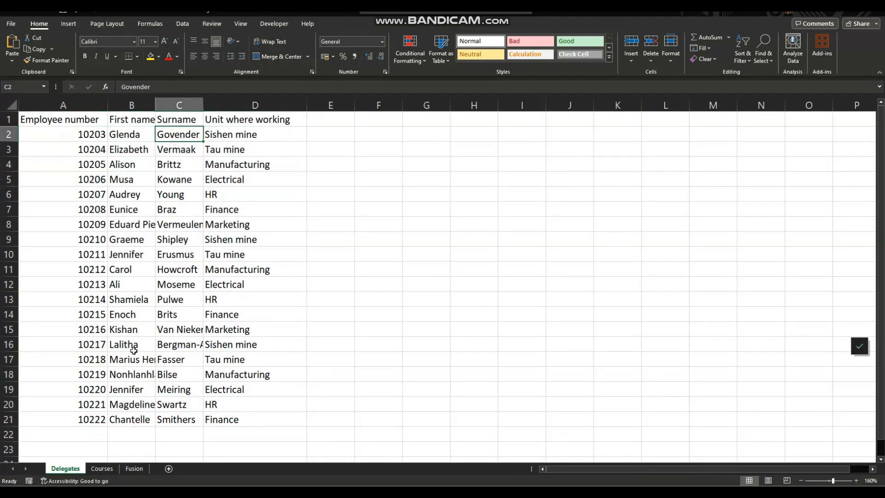
pyautogui.click(134, 468)
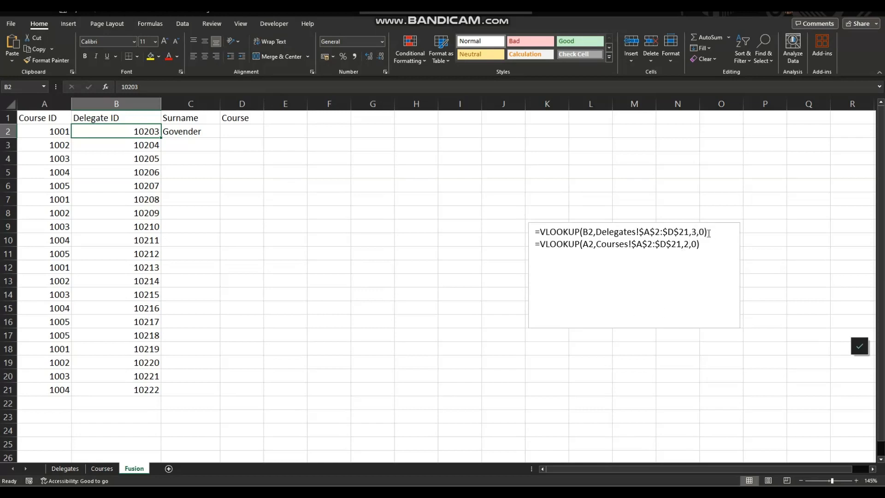
pyautogui.click(183, 133)
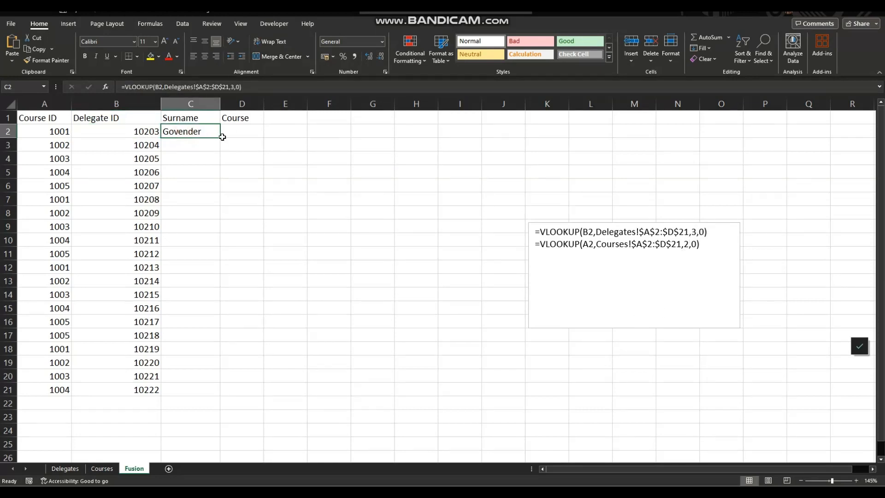
pyautogui.doubleClick(221, 137)
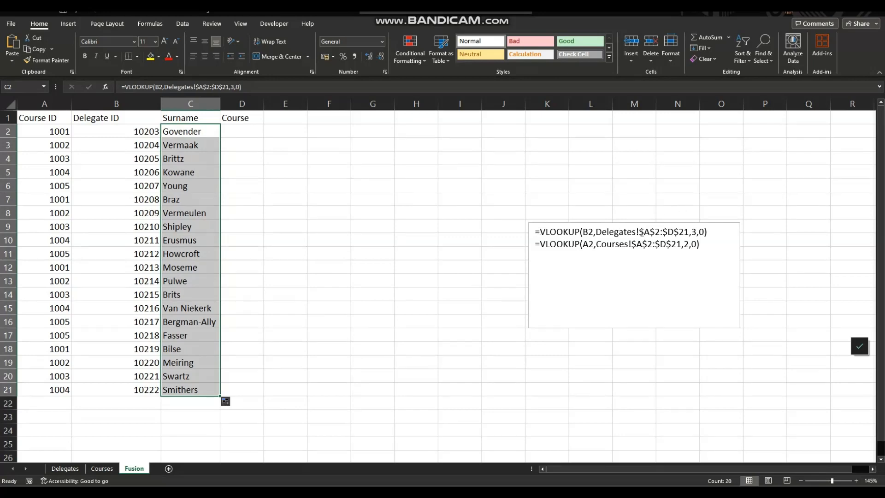
pyautogui.moveTo(636, 232); pyautogui.dragTo(691, 232)
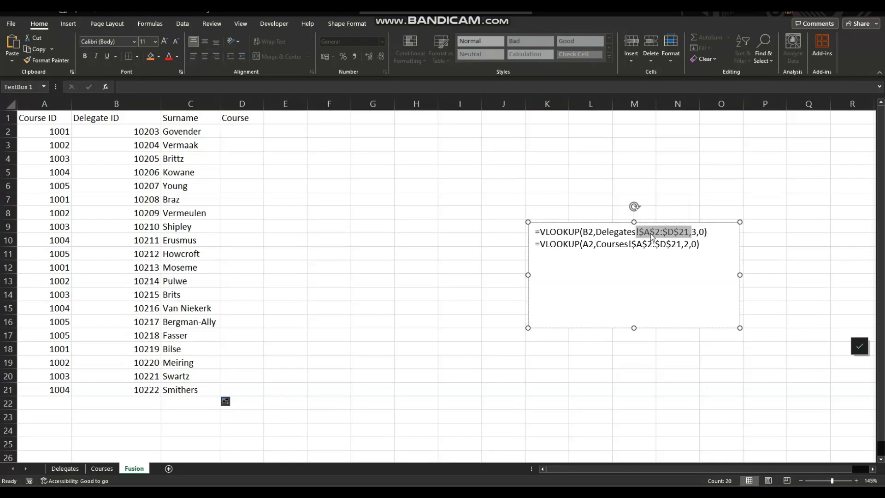
pyautogui.click(650, 232)
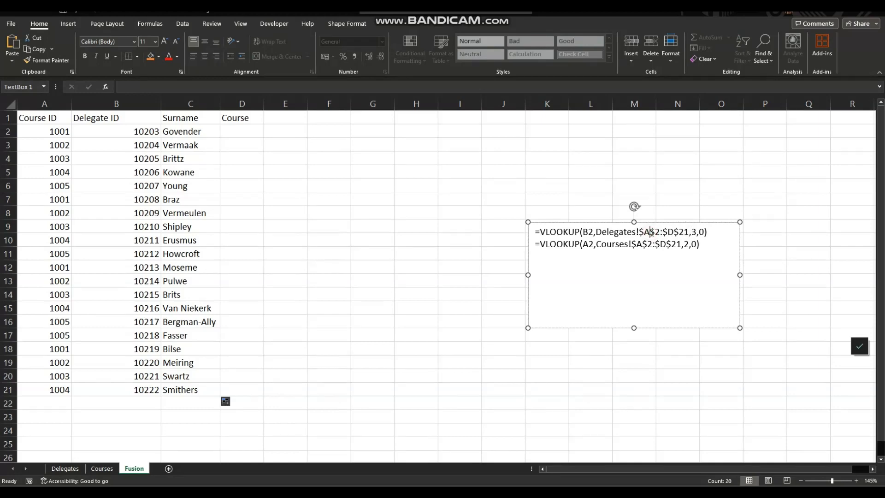
pyautogui.moveTo(636, 232); pyautogui.dragTo(688, 233)
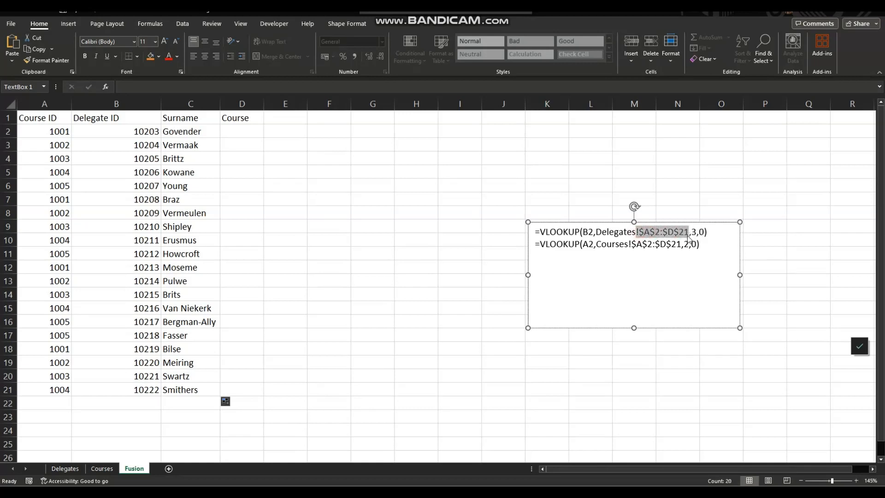
# Copy the formula =VLOOKUP(A2,Courses!$A$2:$D$21,2,0) from the text box into Course cell D2 and fill it down to D21
pyautogui.click(239, 129)
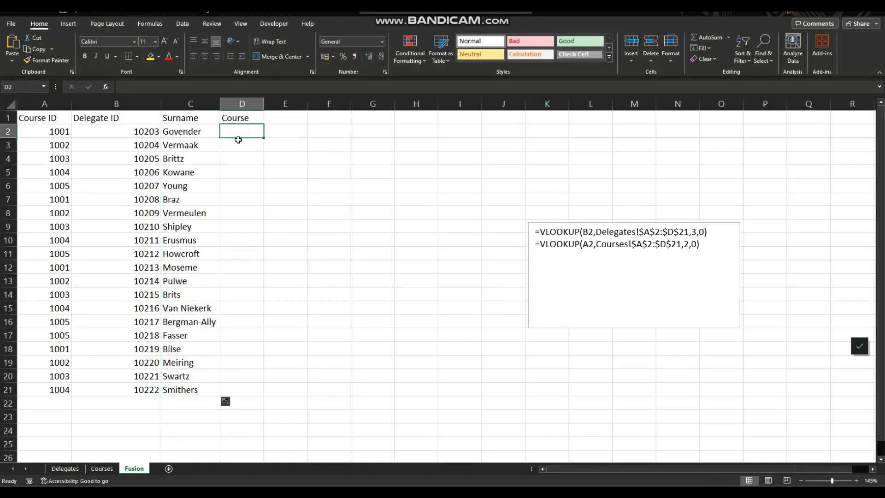
pyautogui.click(103, 468)
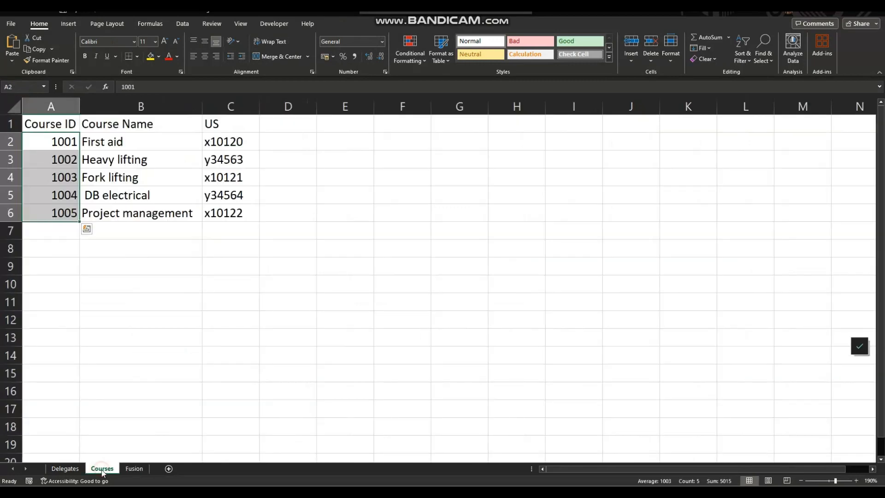
pyautogui.click(133, 468)
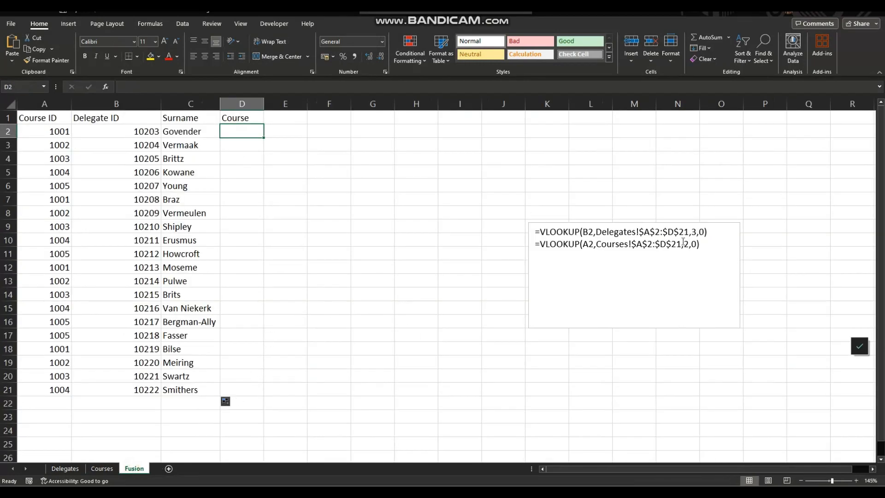
pyautogui.moveTo(706, 245); pyautogui.dragTo(533, 244)
pyautogui.hotkey('ctrl', 'c')
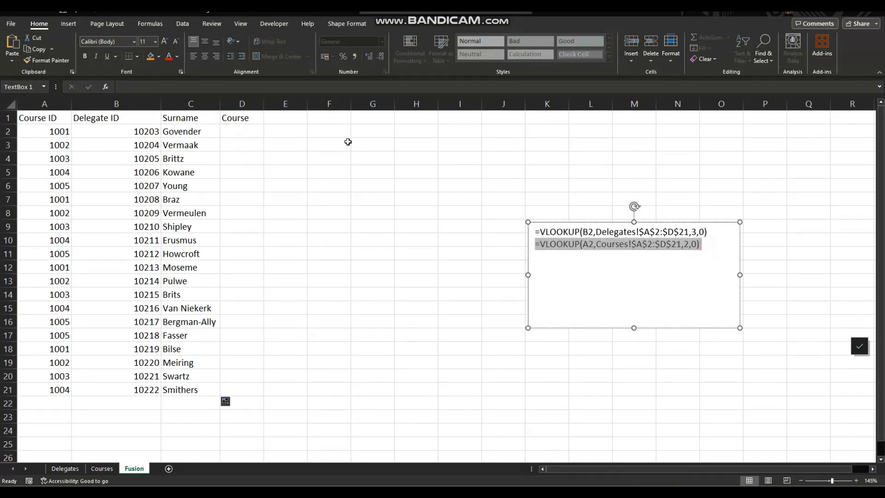
pyautogui.click(243, 135)
pyautogui.hotkey('ctrl', 'v')
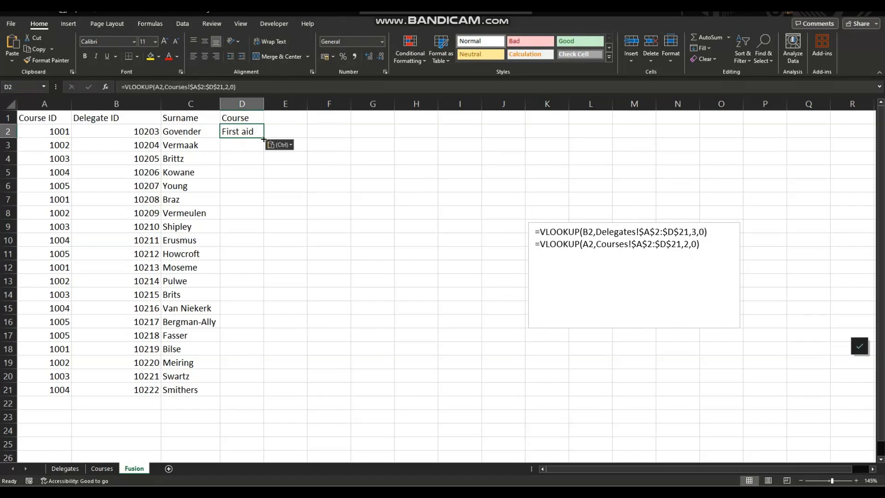
pyautogui.doubleClick(264, 139)
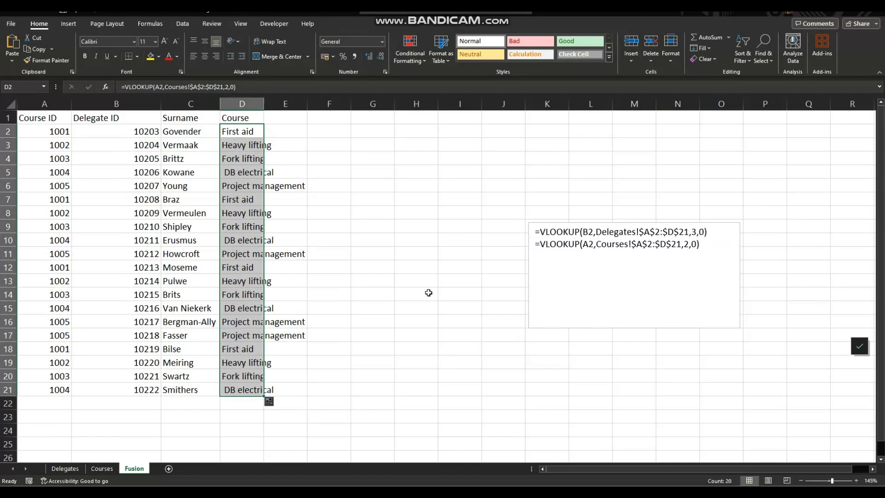
# Trace the Course formula's arguments: lookup cell A2 on the Fusion sheet, the Courses sheet table, column index 2 and exact match 0
pyautogui.click(238, 133)
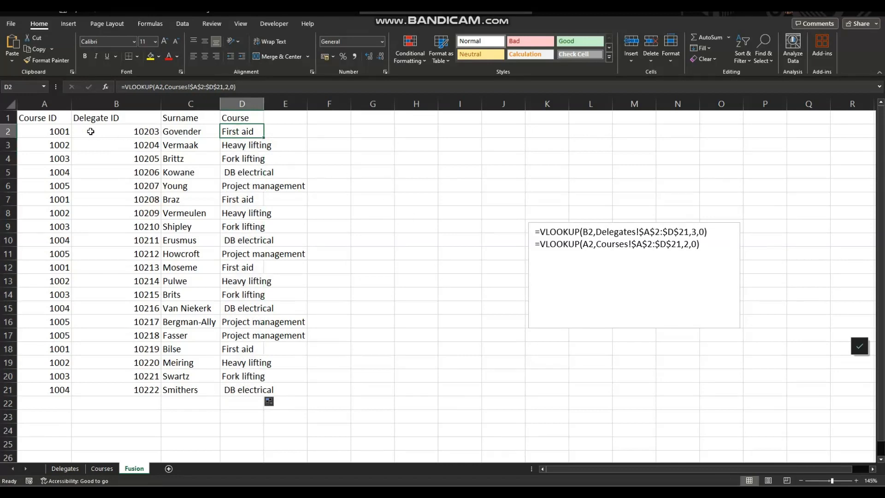
pyautogui.click(91, 132)
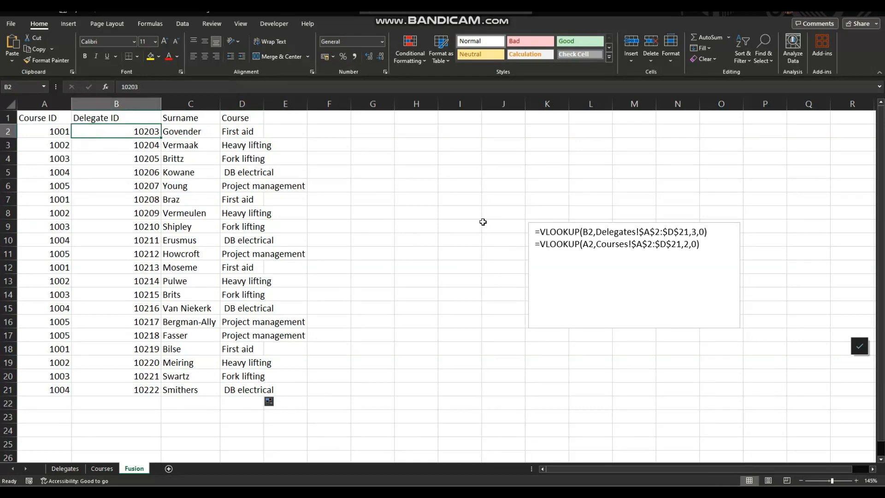
pyautogui.click(42, 130)
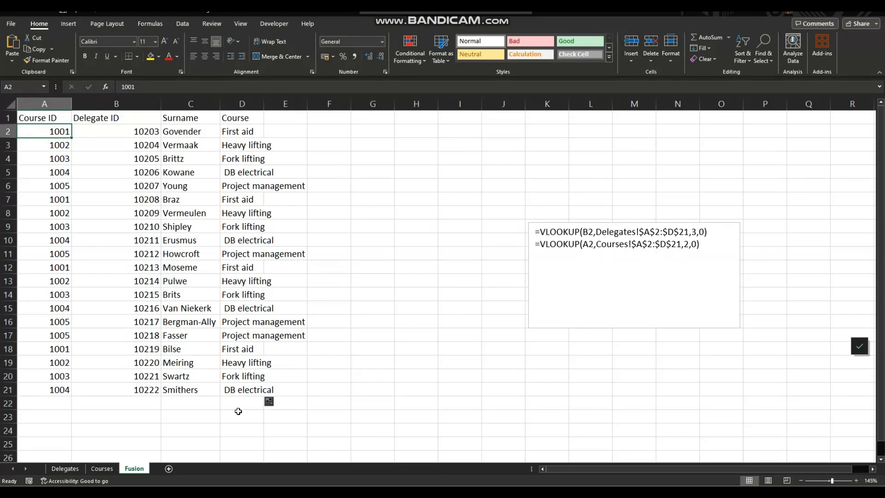
pyautogui.click(111, 468)
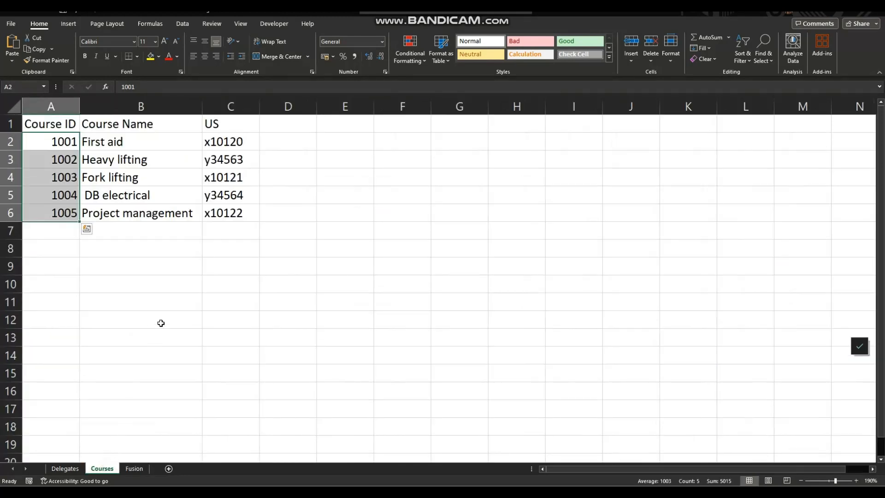
pyautogui.click(140, 468)
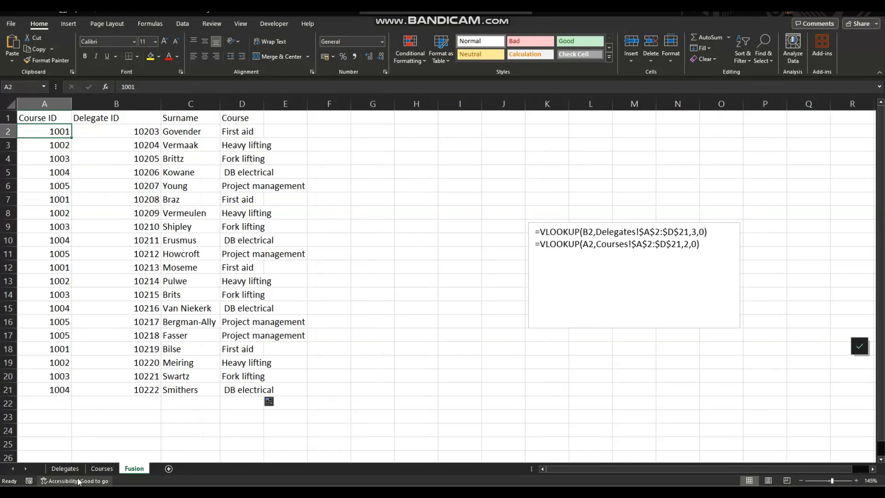
pyautogui.click(99, 468)
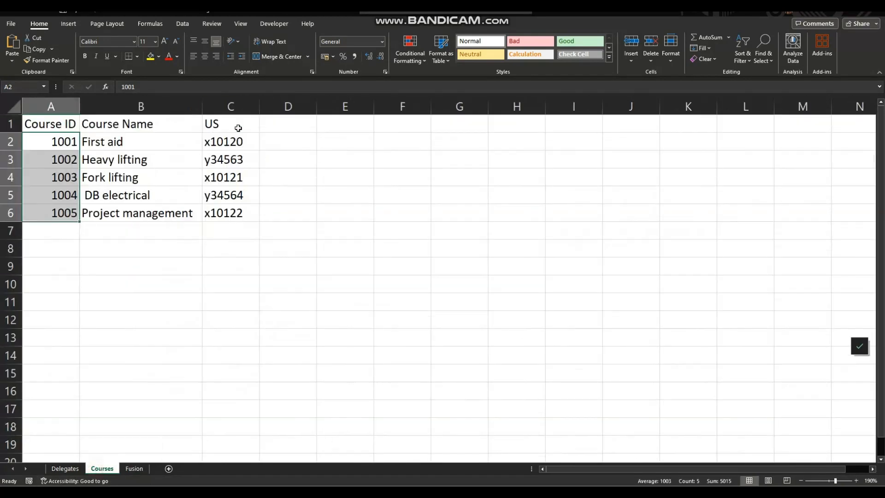
pyautogui.click(237, 214)
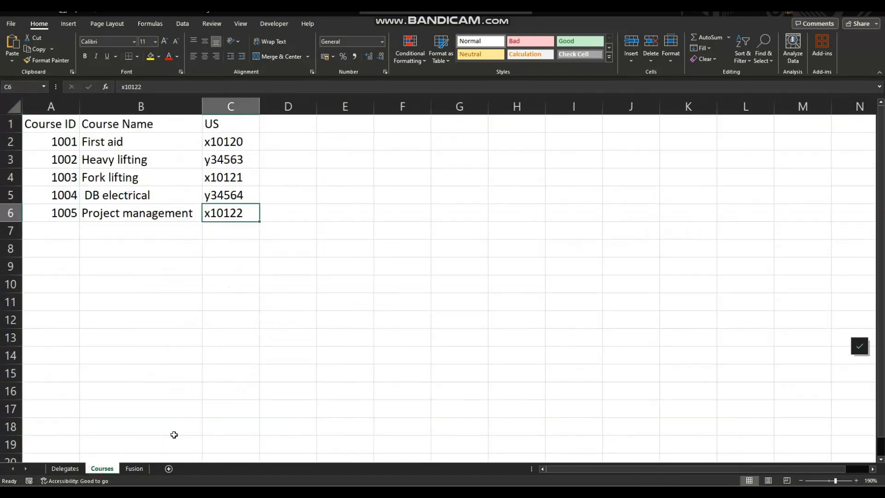
pyautogui.click(133, 469)
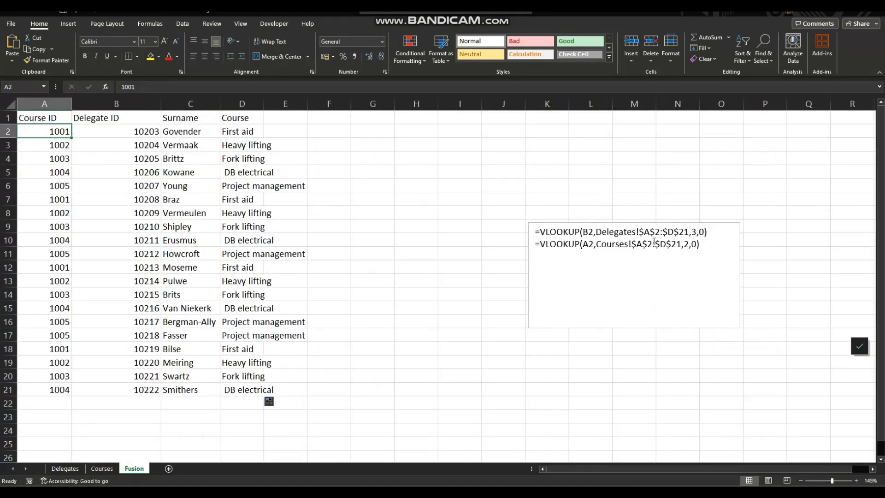
pyautogui.click(686, 244)
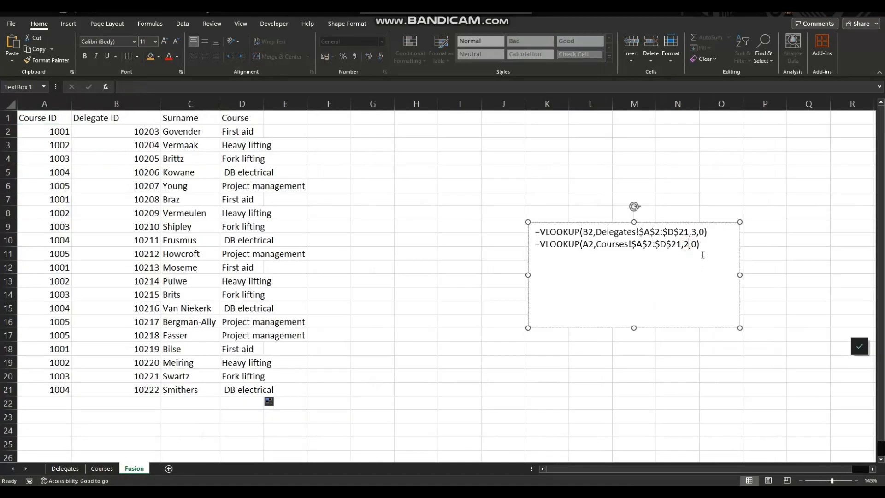
pyautogui.click(697, 243)
# Shorten the formula text box to end at about row 12, and autofit the width of the Course column
pyautogui.click(634, 328)
pyautogui.moveTo(634, 328); pyautogui.dragTo(632, 267)
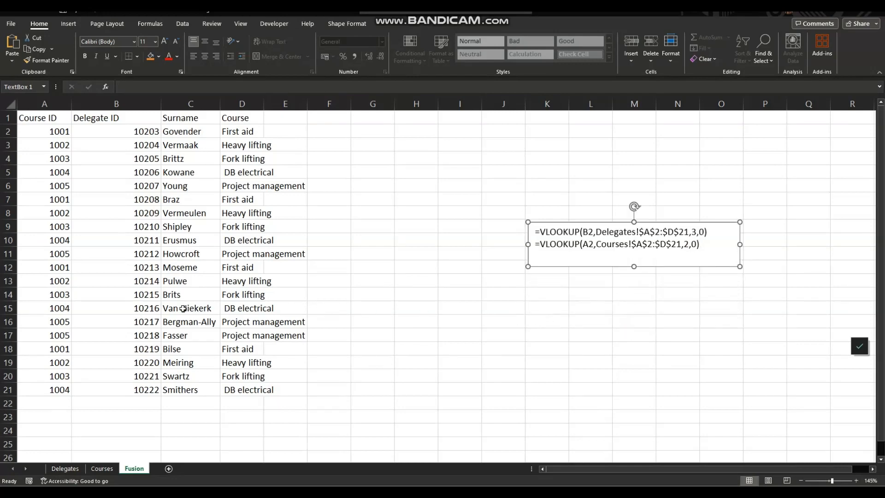
pyautogui.doubleClick(264, 103)
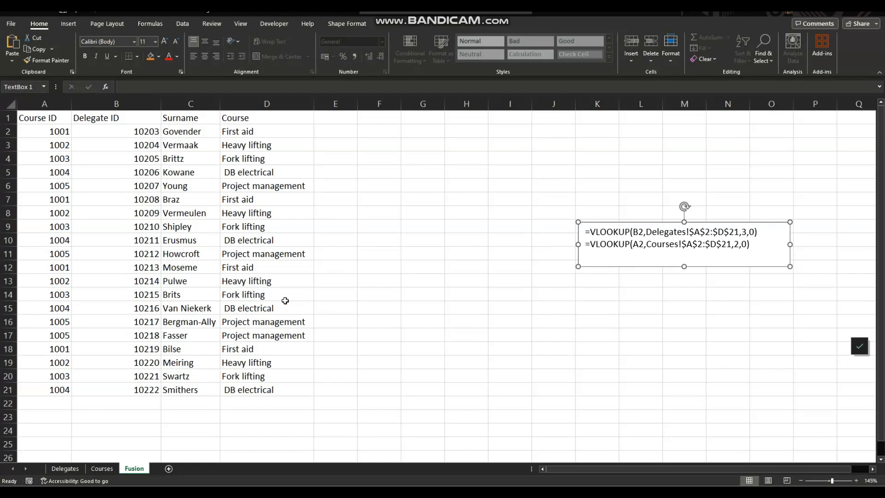
# Compare the Fusion sheet's Course IDs with the Courses sheet and its Delegate IDs with the Delegates sheet, and inspect the Surname formula in C2
pyautogui.click(65, 468)
pyautogui.click(99, 468)
pyautogui.click(134, 469)
pyautogui.moveTo(53, 131); pyautogui.dragTo(64, 390)
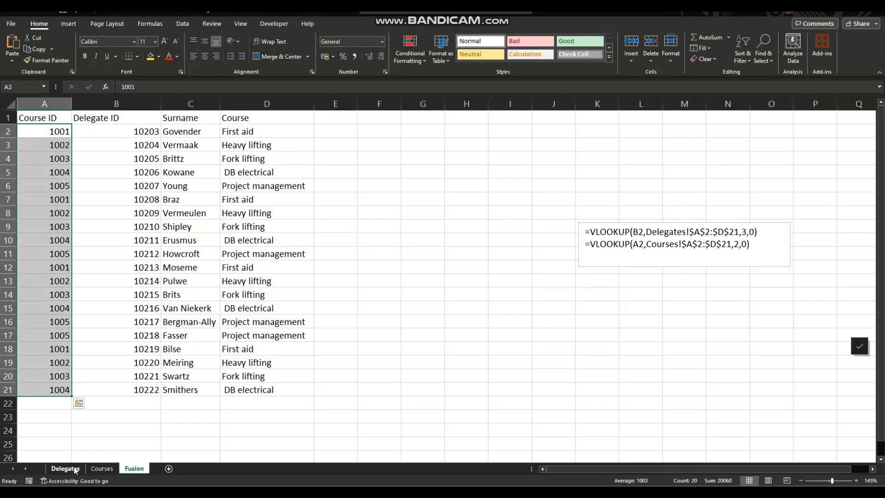
pyautogui.click(102, 468)
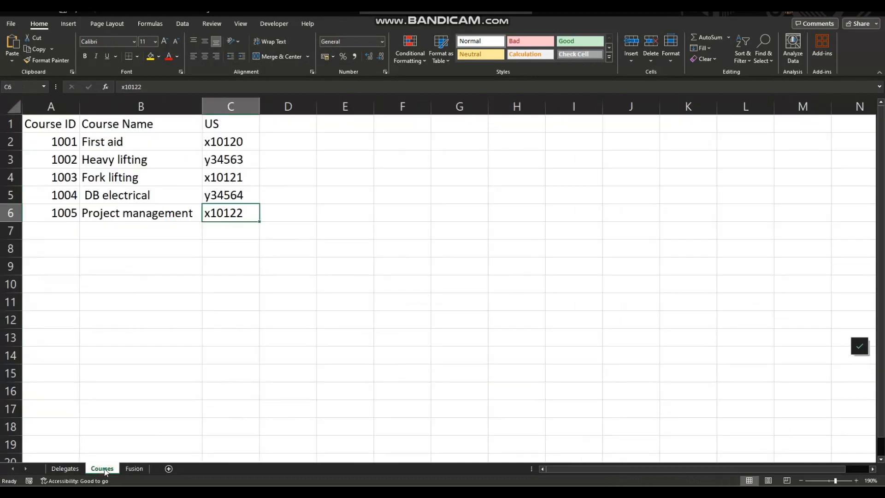
pyautogui.click(141, 468)
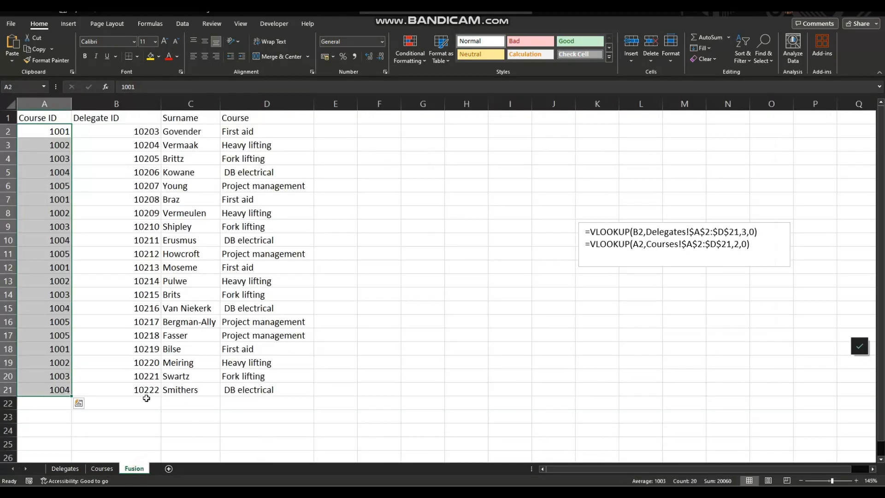
pyautogui.moveTo(129, 132); pyautogui.dragTo(119, 389)
pyautogui.click(64, 468)
pyautogui.moveTo(63, 140); pyautogui.dragTo(61, 419)
pyautogui.click(133, 468)
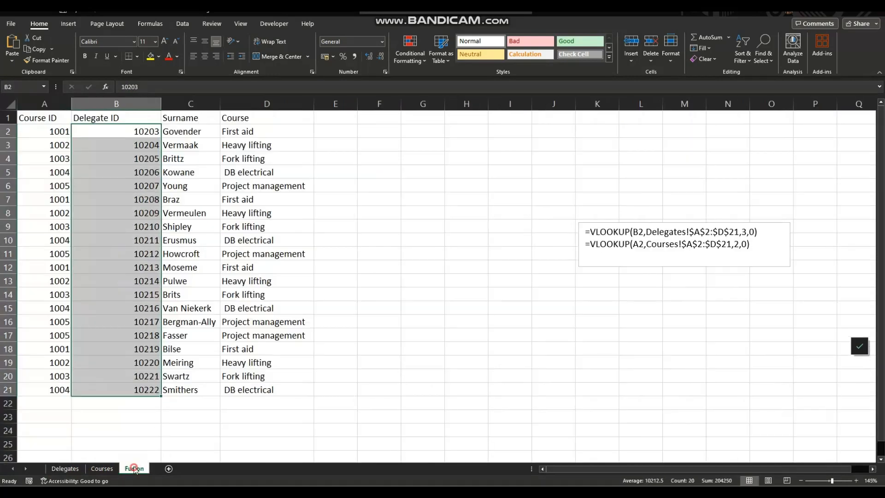
pyautogui.click(188, 130)
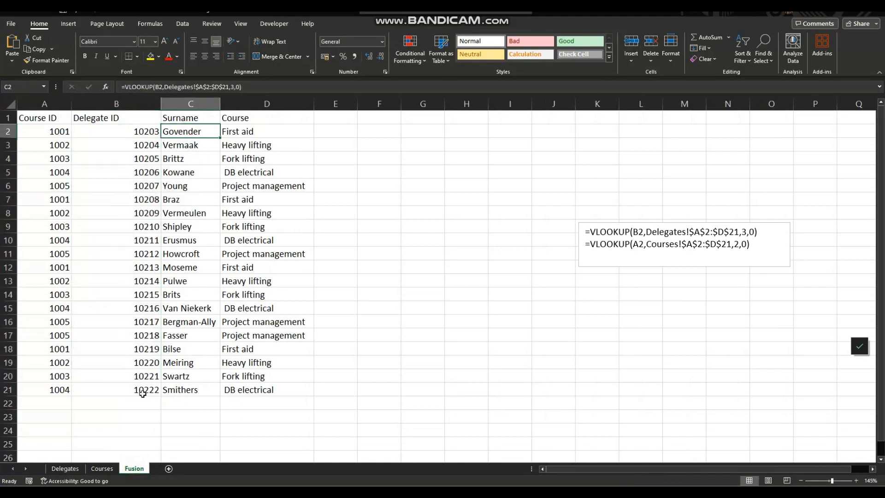